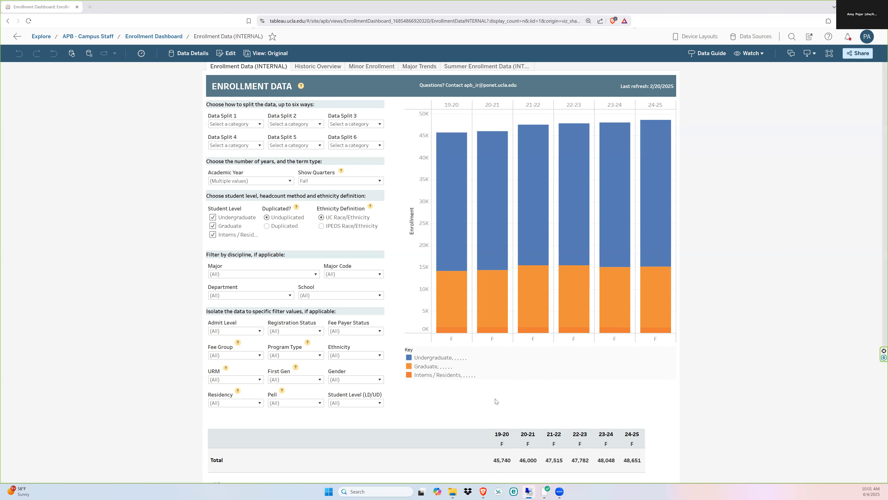
Filter the First Gen field to include only First Gen students.
{"action": "left_click", "coordinate": [290, 381]}
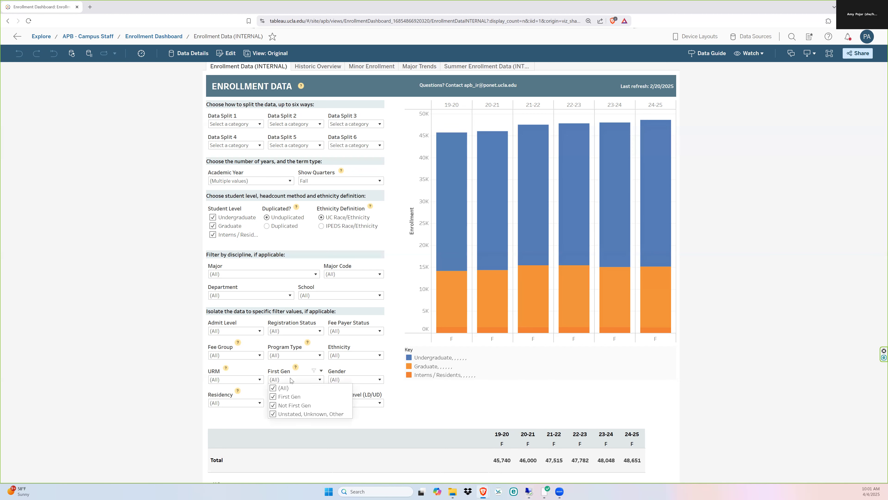
{"action": "left_click", "coordinate": [273, 388]}
{"action": "left_click", "coordinate": [273, 397]}
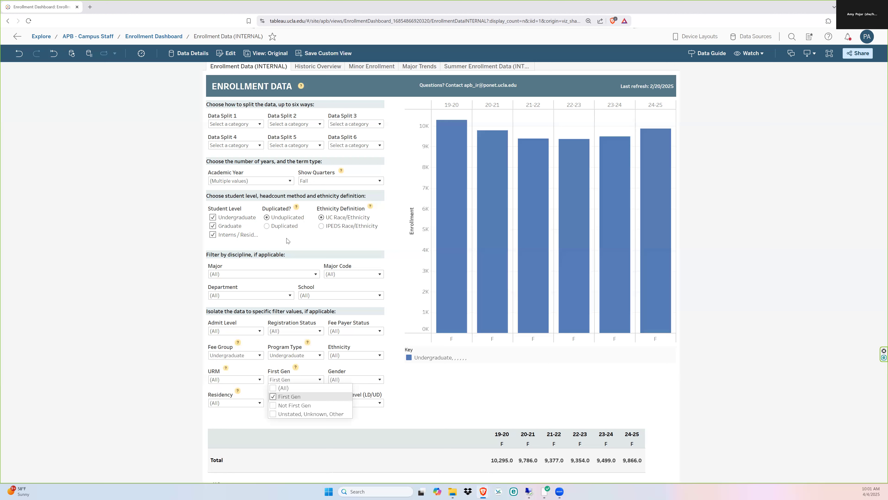
{"action": "left_click", "coordinate": [267, 227]}
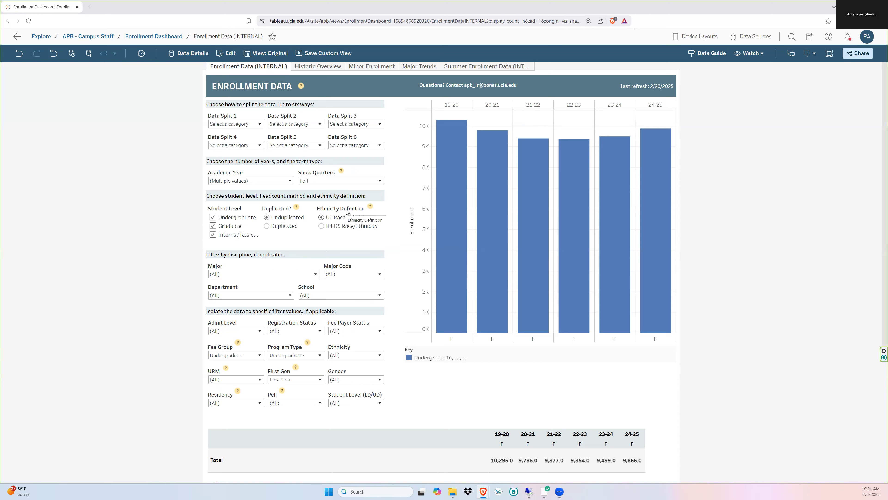
Check the Show Quarters options and restrict Student Level to Undergraduate by excluding Graduate and Interns / Residents.
{"action": "left_click", "coordinate": [339, 181]}
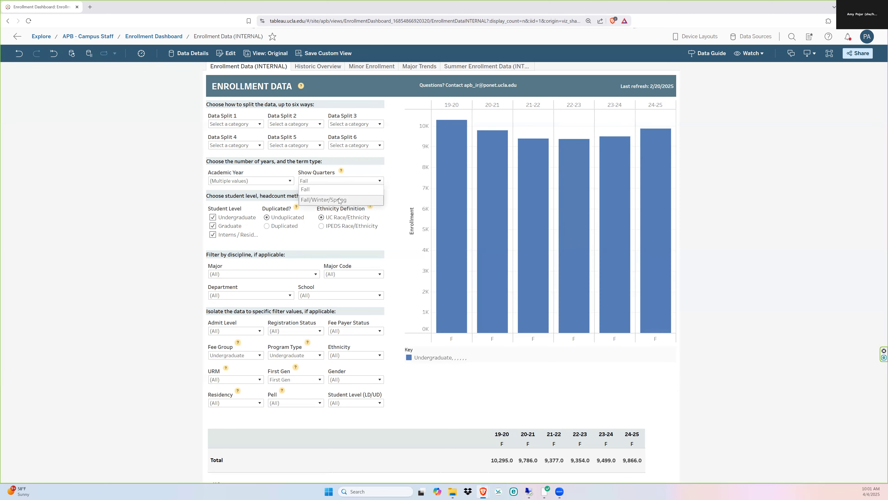
{"action": "left_click", "coordinate": [341, 181]}
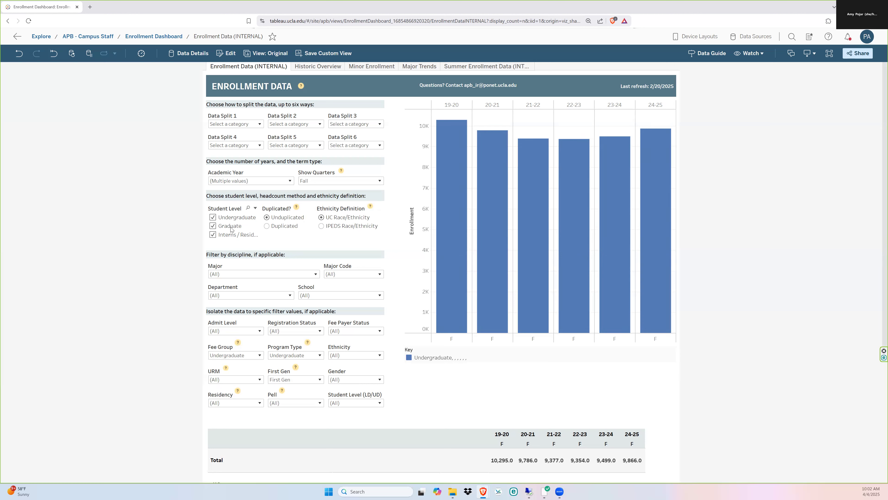
{"action": "left_click", "coordinate": [212, 234]}
{"action": "left_click", "coordinate": [213, 226]}
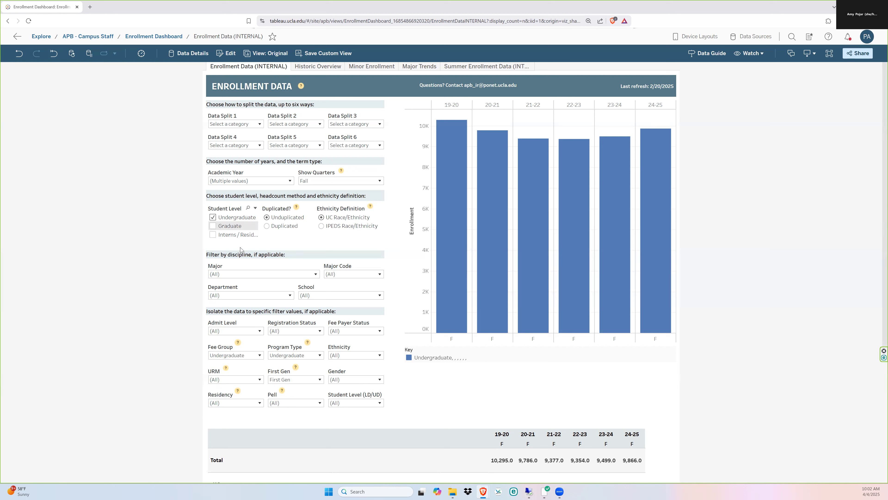
Check the available Academic Year values and revert the dashboard to its original filters.
{"action": "left_click", "coordinate": [245, 180]}
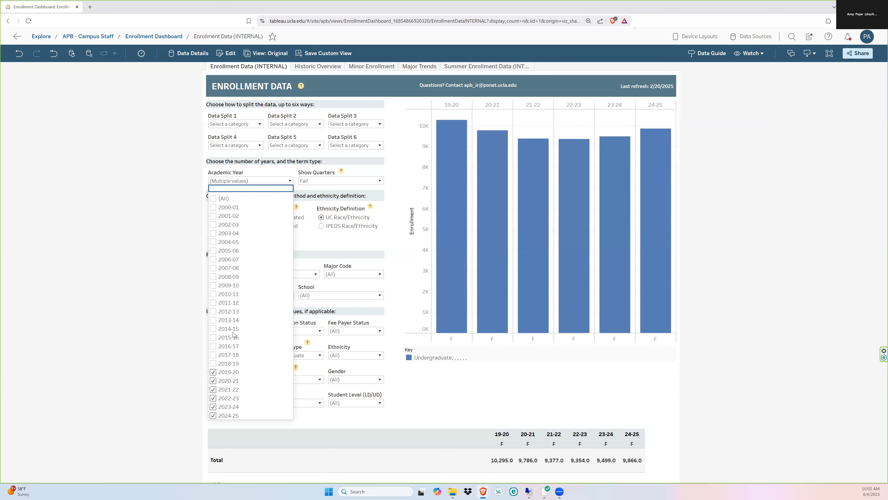
{"action": "left_click", "coordinate": [248, 182]}
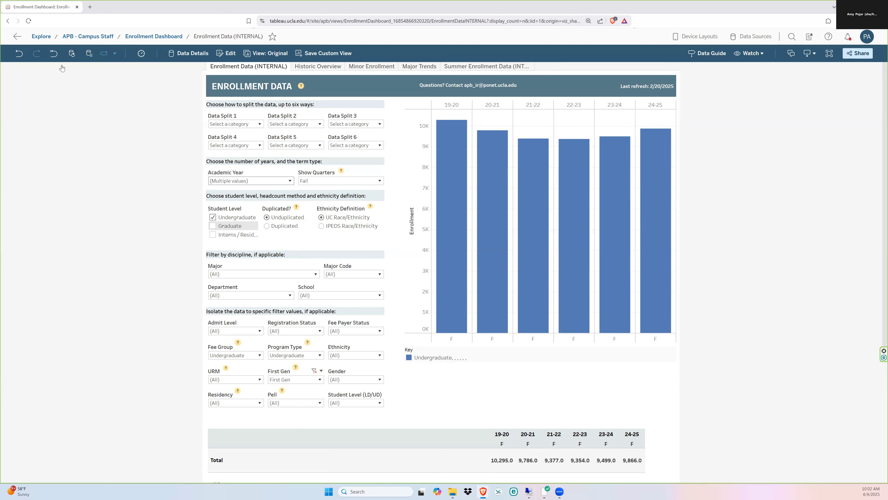
{"action": "left_click", "coordinate": [54, 56]}
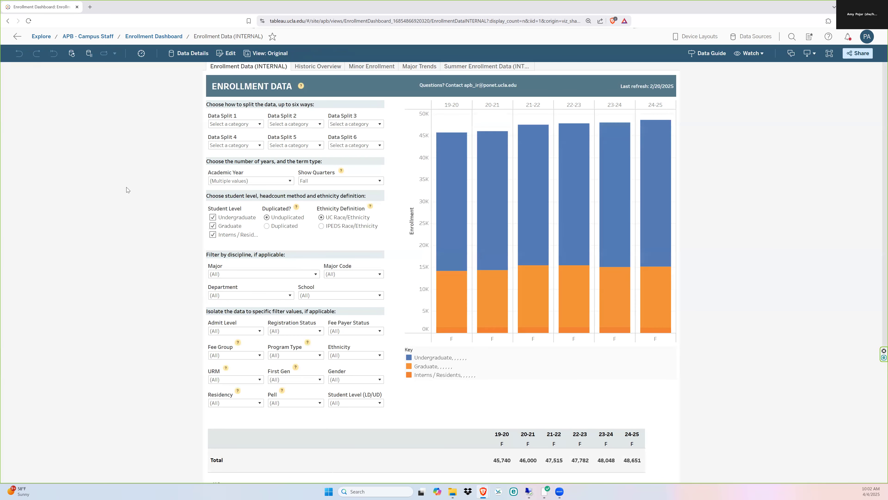
Split the enrollment data by First Generation, Admit Level and URM as the first, second and third data splits.
{"action": "left_click", "coordinate": [216, 124]}
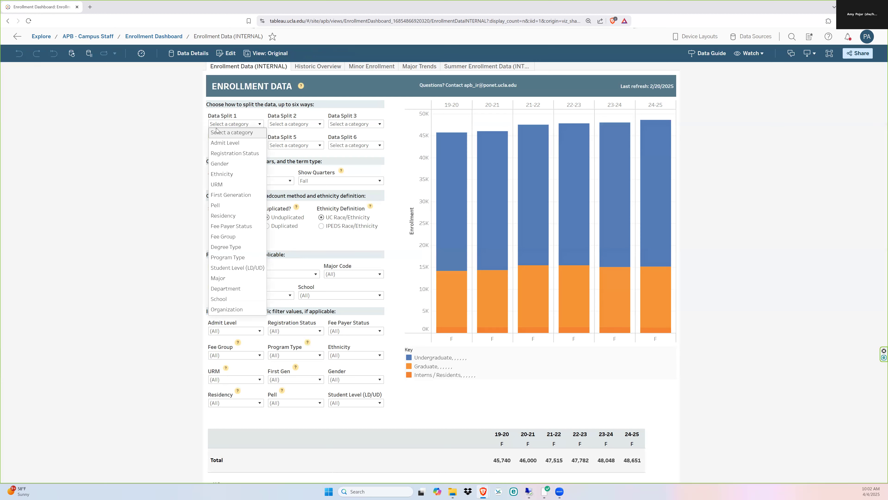
{"action": "left_click", "coordinate": [221, 195]}
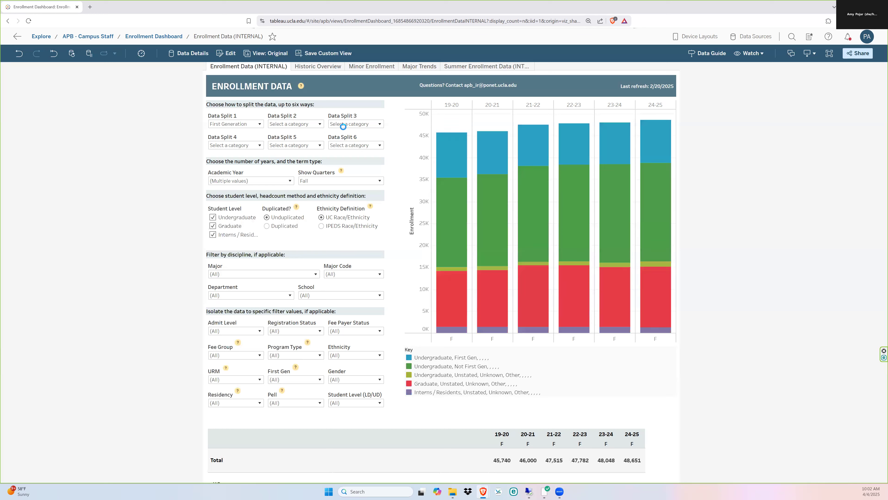
{"action": "left_click", "coordinate": [290, 125]}
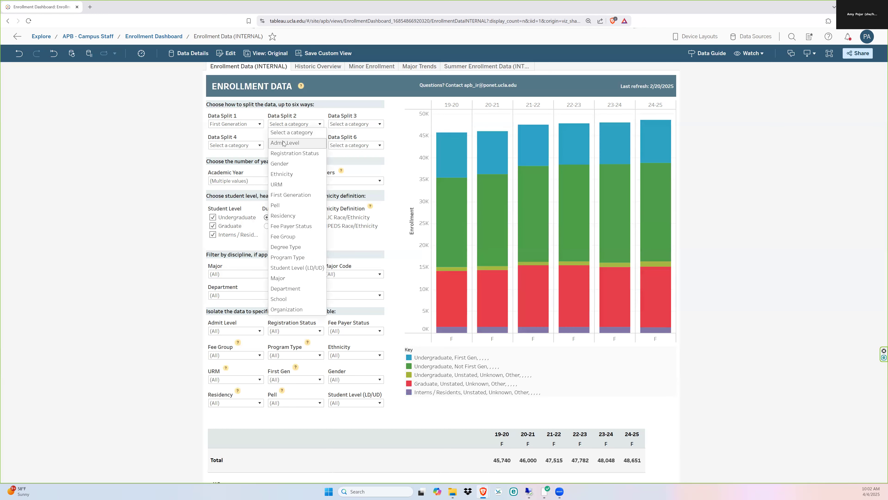
{"action": "left_click", "coordinate": [284, 142]}
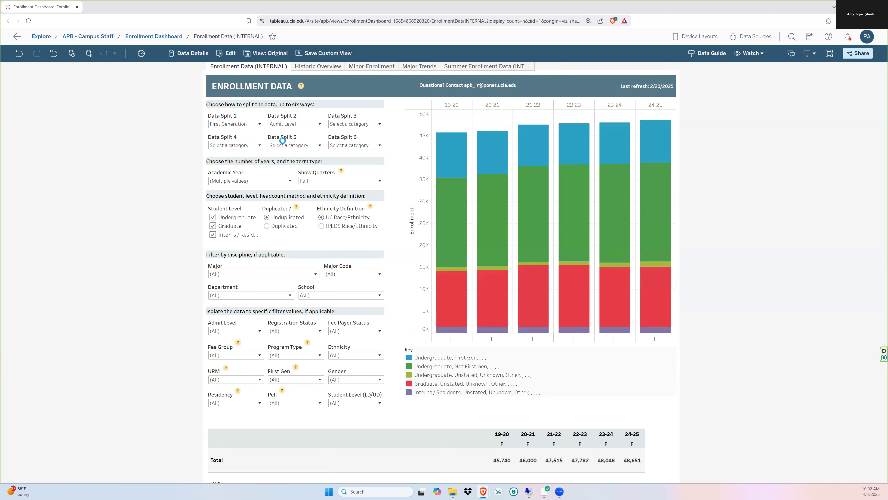
{"action": "left_click", "coordinate": [361, 125]}
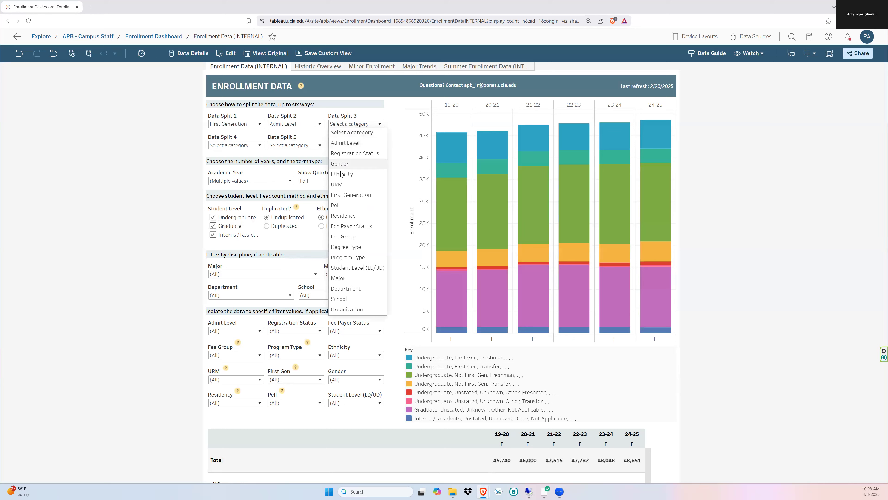
{"action": "left_click", "coordinate": [343, 184]}
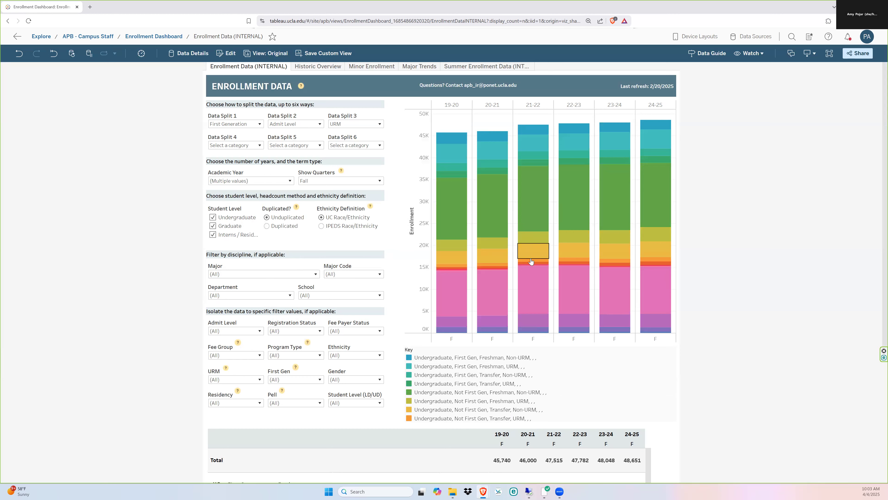
Exclude Graduate and Interns / Residents from Student Level so that only Undergraduate is included.
{"action": "mouse_move", "coordinate": [531, 261]}
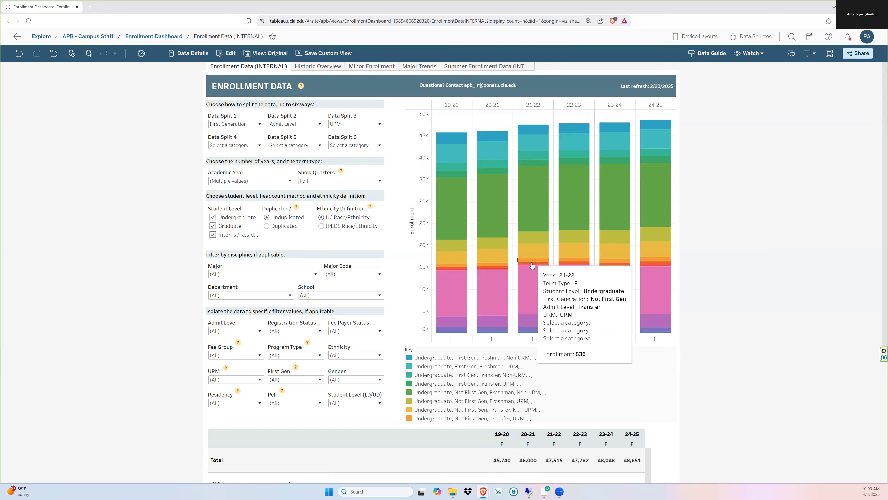
{"action": "mouse_move", "coordinate": [567, 252]}
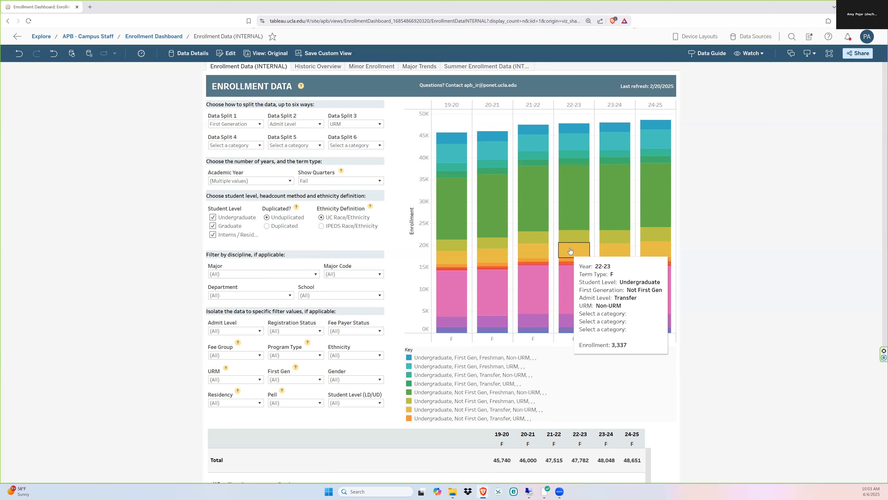
{"action": "mouse_move", "coordinate": [576, 156]}
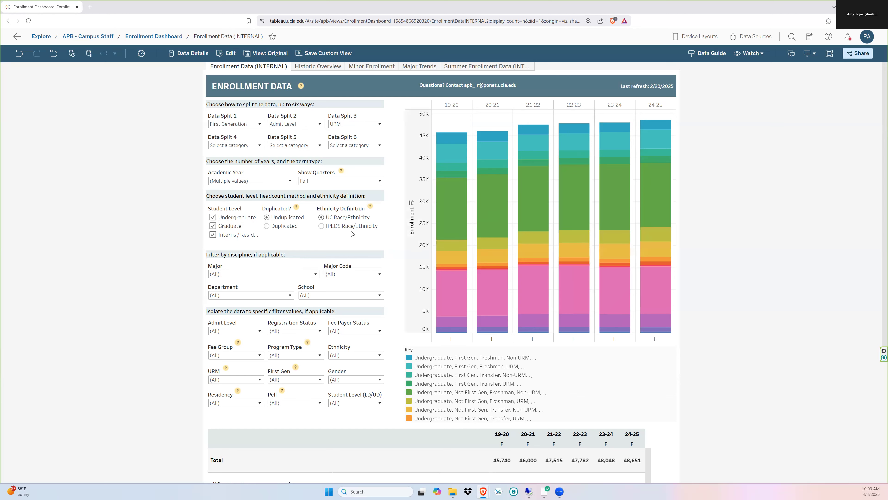
{"action": "left_click", "coordinate": [212, 226]}
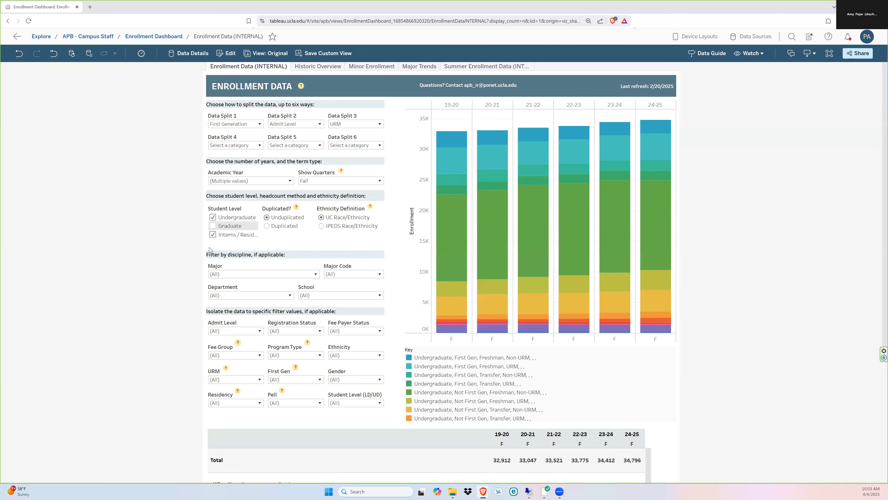
{"action": "left_click", "coordinate": [212, 235]}
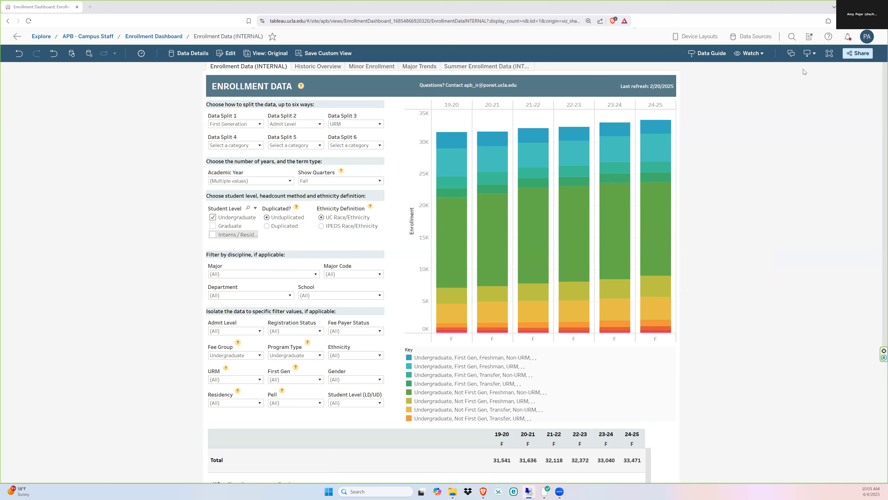
Download the crosstab of the Enrollment Table - Fall sheet in CSV format.
{"action": "left_click", "coordinate": [812, 54]}
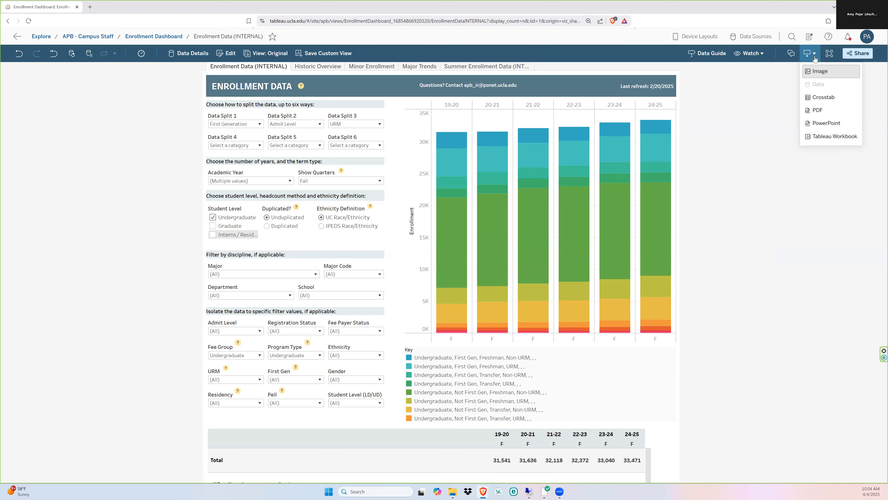
{"action": "left_click", "coordinate": [823, 98]}
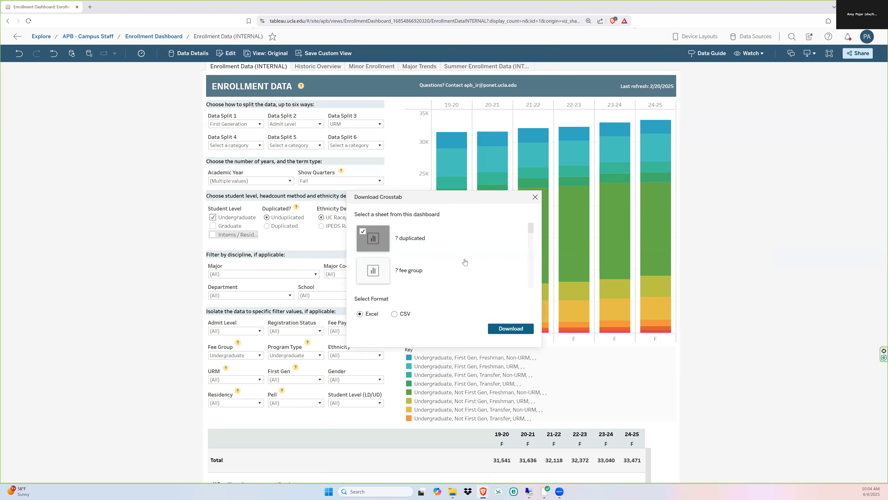
{"action": "scroll", "coordinate": [465, 261], "scroll_direction": "down", "scroll_amount": 5}
{"action": "scroll", "coordinate": [465, 260], "scroll_direction": "down", "scroll_amount": 5}
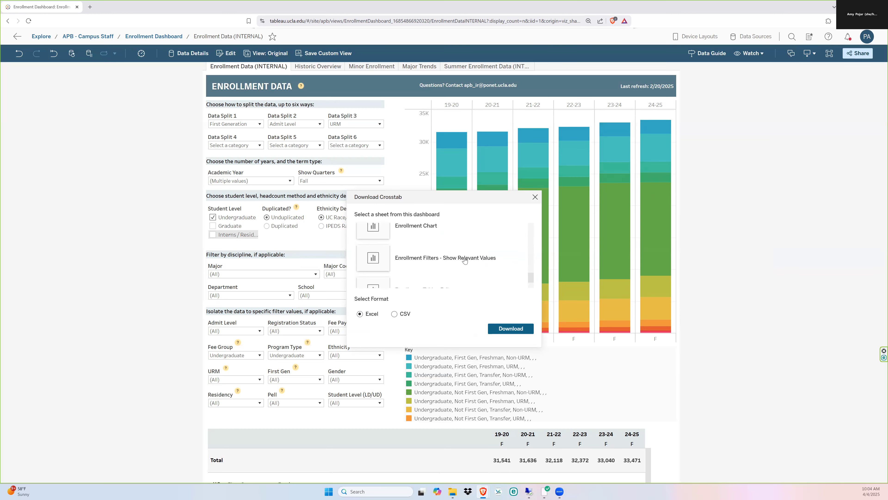
{"action": "left_click", "coordinate": [418, 261]}
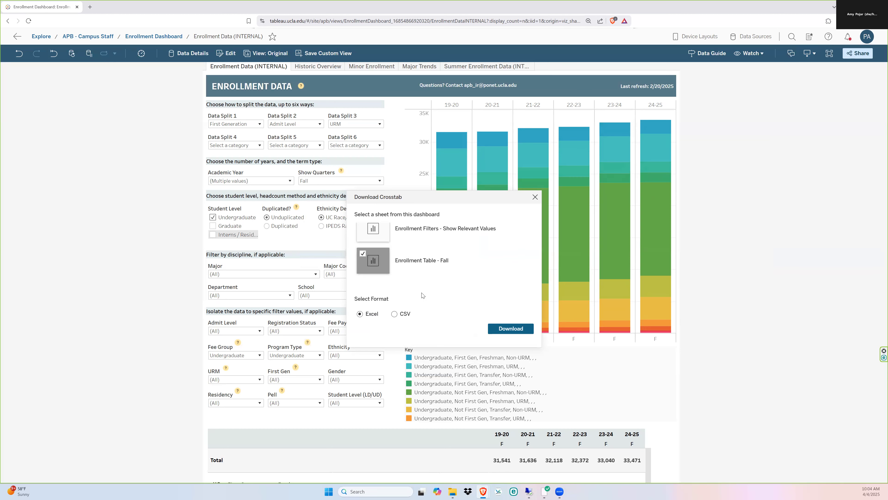
{"action": "left_click", "coordinate": [394, 314]}
{"action": "left_click", "coordinate": [511, 329]}
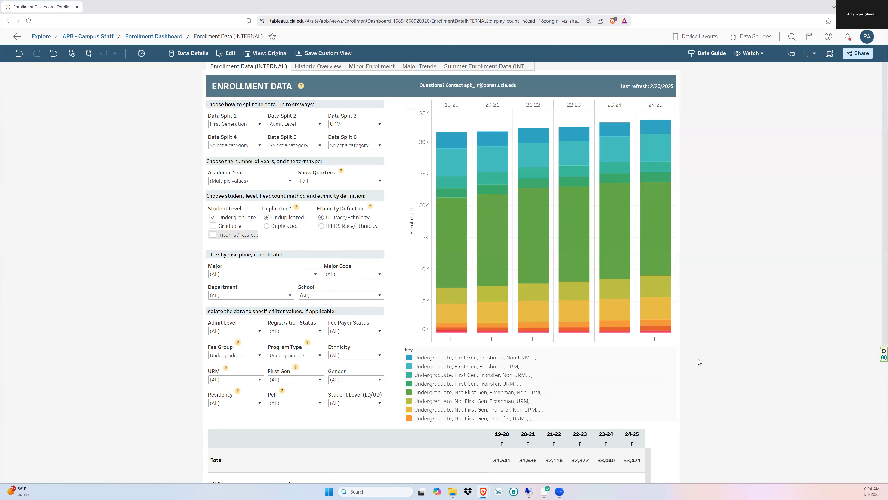
Review the split enrollment table below the chart and revert the dashboard to its original view.
{"action": "scroll", "coordinate": [699, 361], "scroll_direction": "down", "scroll_amount": 5}
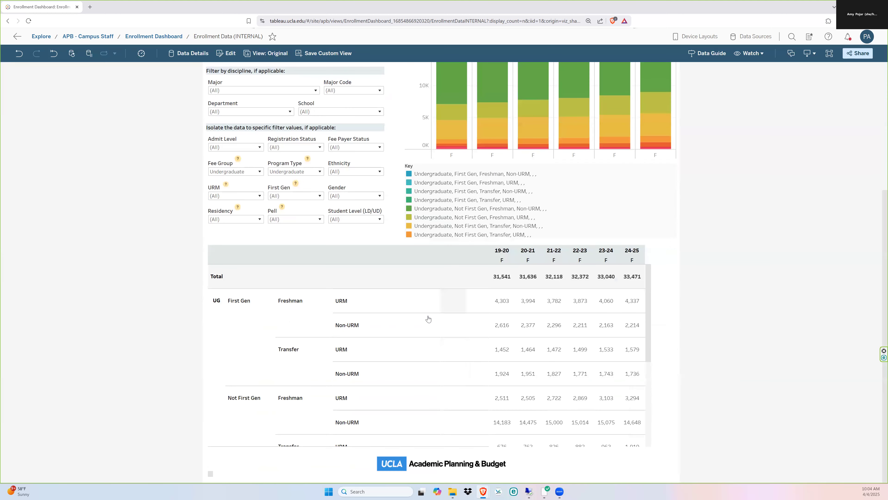
{"action": "mouse_move", "coordinate": [537, 309]}
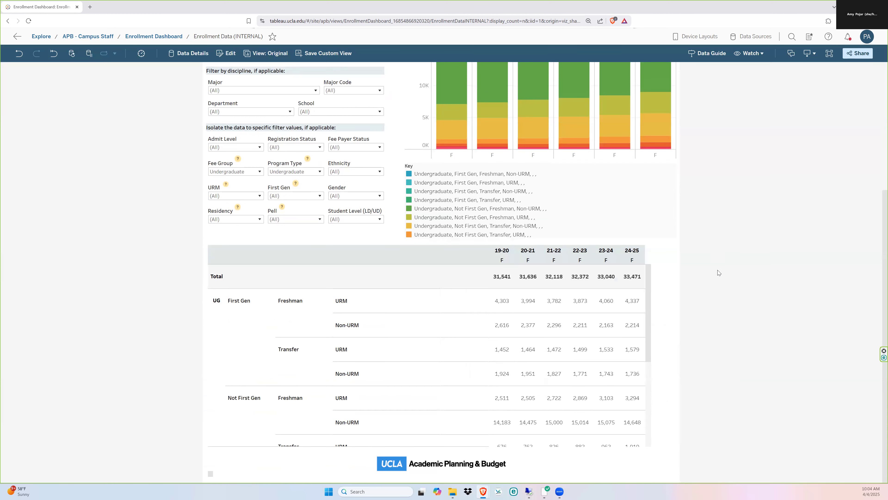
{"action": "scroll", "coordinate": [701, 266], "scroll_direction": "up", "scroll_amount": 5}
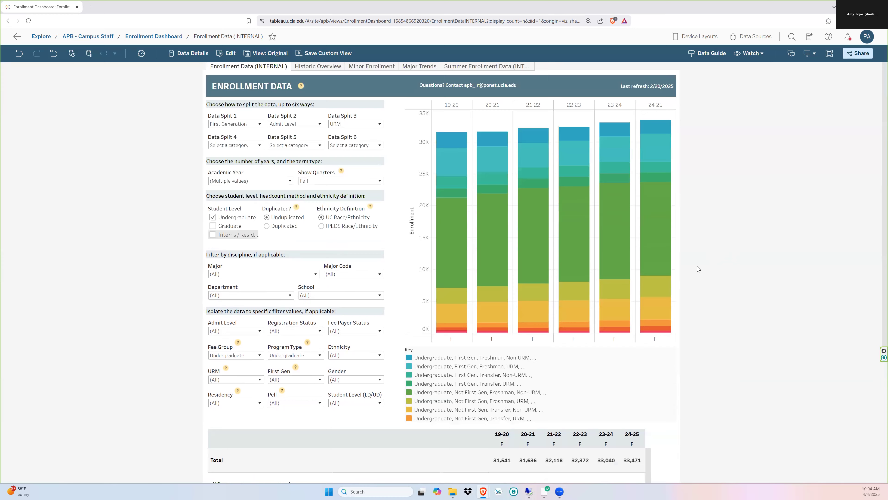
{"action": "left_click", "coordinate": [54, 57]}
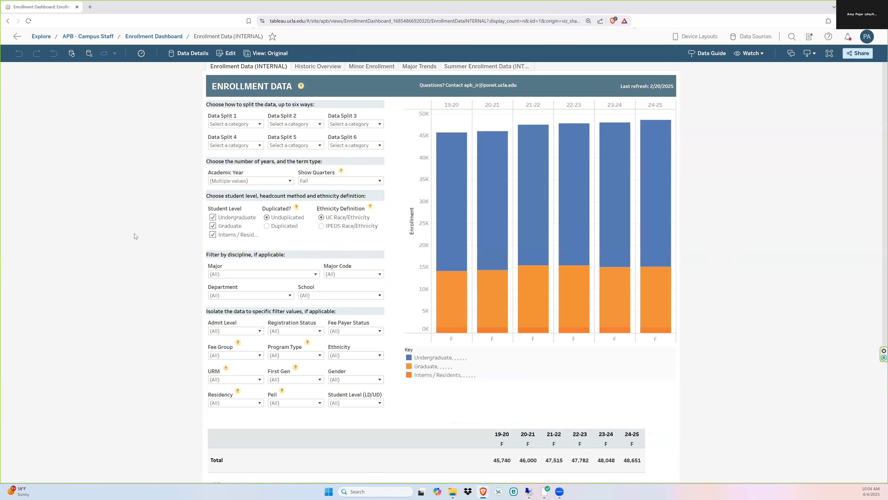
Filter the Department field to ANTHROPOLOGY (1085) only.
{"action": "left_click", "coordinate": [230, 296]}
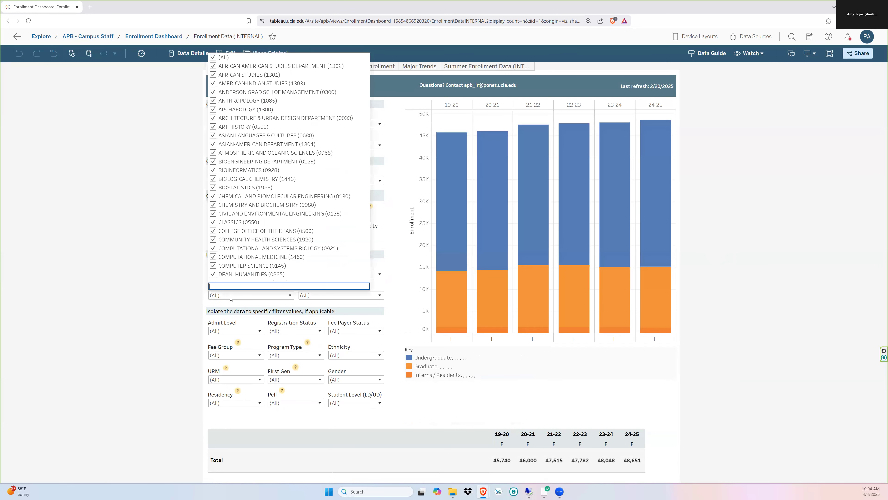
{"action": "left_click", "coordinate": [212, 58]}
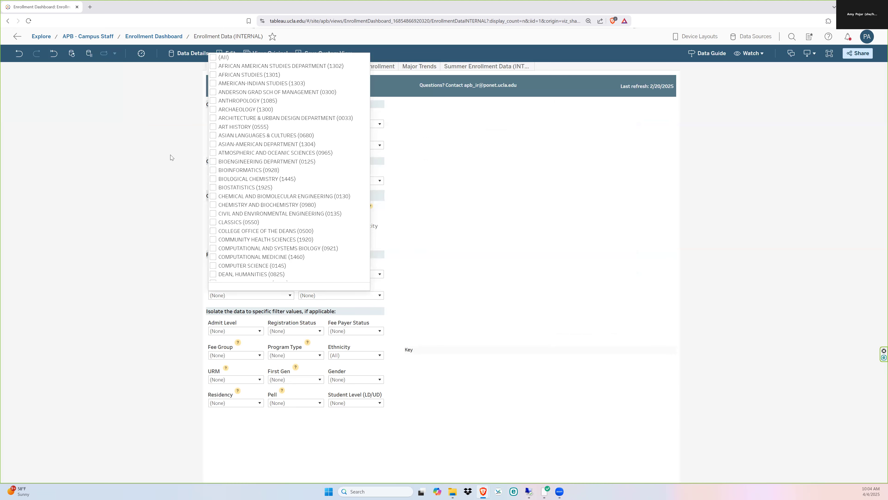
{"action": "left_click", "coordinate": [213, 101]}
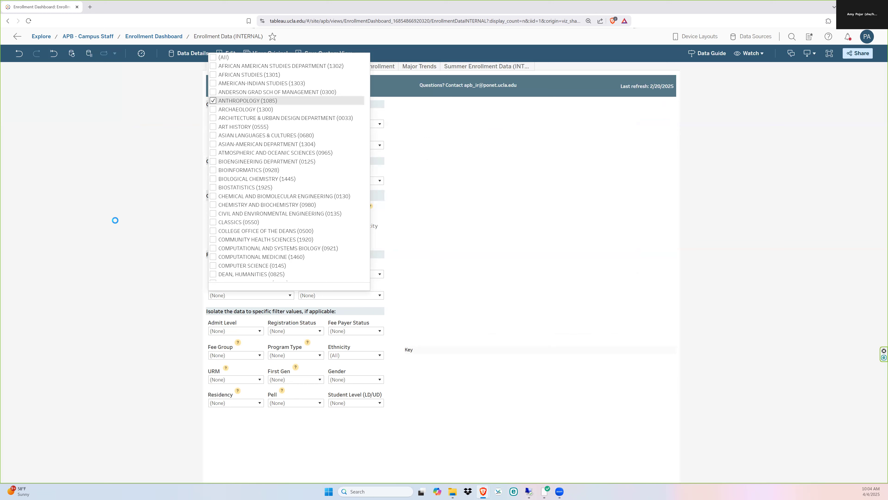
{"action": "left_click", "coordinate": [119, 229]}
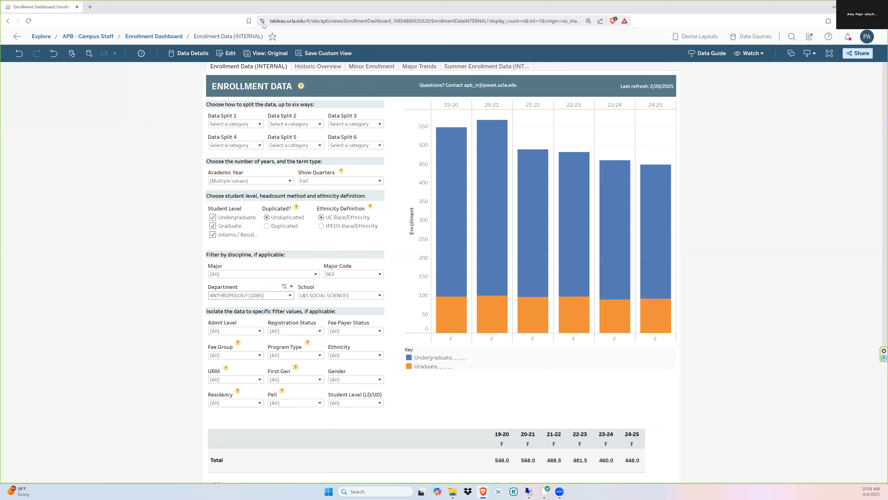
Save the Anthropology-filtered dashboard as a custom view named "Anthro" and make it the default.
{"action": "left_click", "coordinate": [324, 54]}
{"action": "left_click", "coordinate": [379, 268]}
{"action": "type", "text": "Antho"}
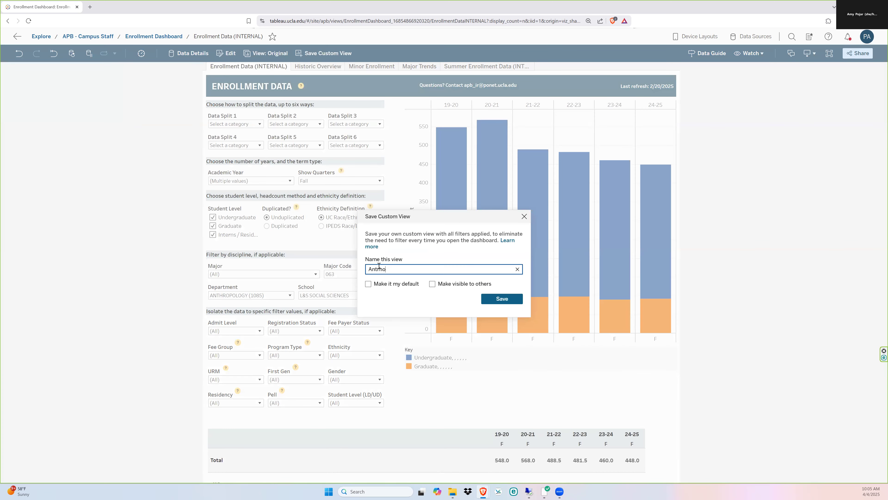
{"action": "key", "text": "BackSpace"}
{"action": "key", "text": "BackSpace"}
{"action": "type", "text": "hro"}
{"action": "left_click", "coordinate": [369, 284]}
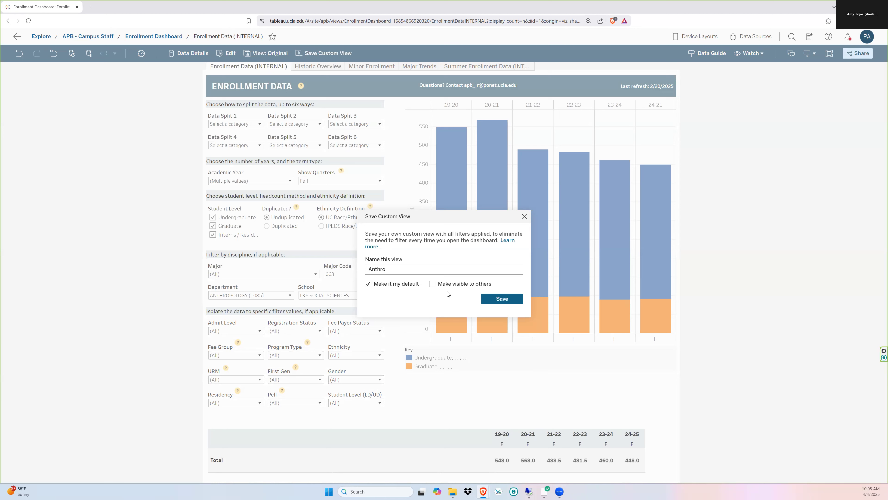
{"action": "left_click", "coordinate": [491, 300]}
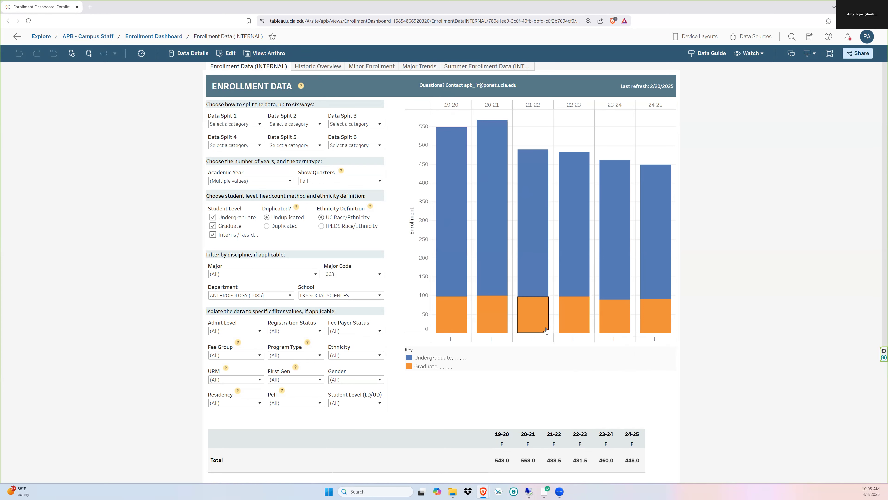
Switch the dashboard to the Original view and delete the Anthro custom view.
{"action": "left_click", "coordinate": [266, 53]}
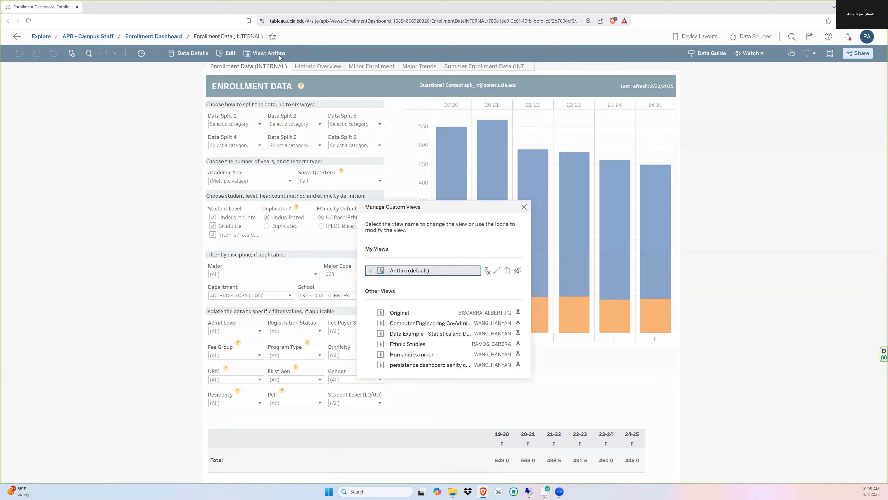
{"action": "left_click", "coordinate": [398, 313]}
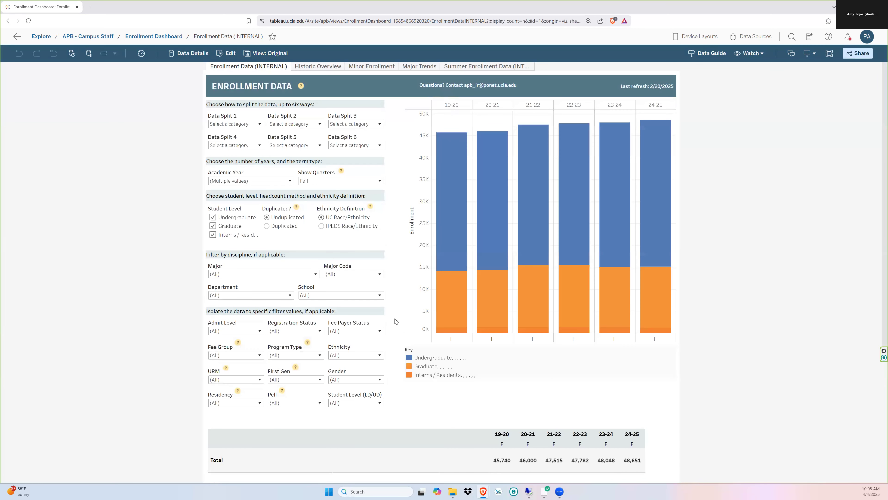
{"action": "left_click", "coordinate": [276, 55]}
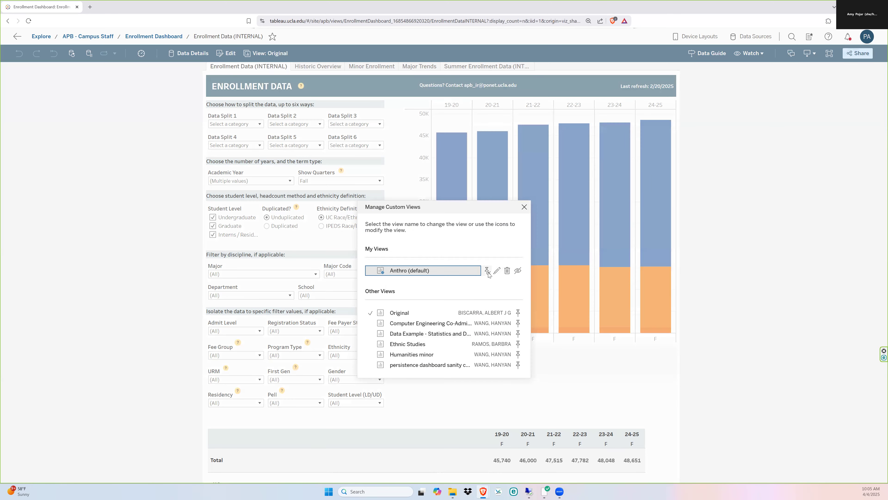
{"action": "left_click", "coordinate": [507, 271]}
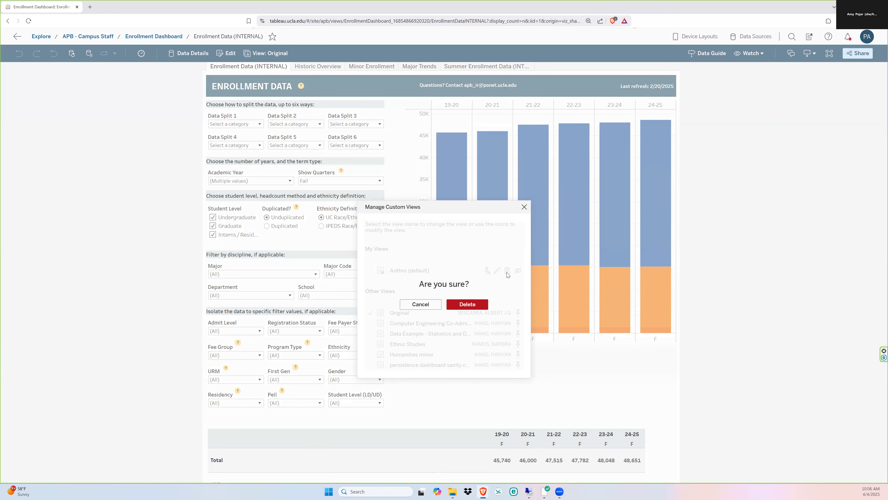
{"action": "left_click", "coordinate": [470, 304]}
{"action": "left_click", "coordinate": [524, 207]}
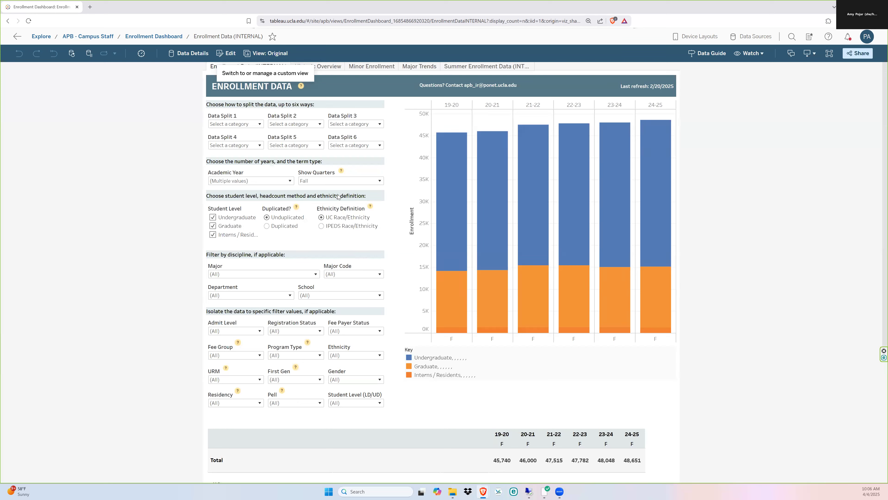
Read the help notes for Show Quarters, the Enrollment Data title, Duplicated?, Ethnicity Definition, Program Type and Fee Group.
{"action": "mouse_move", "coordinate": [340, 171]}
{"action": "mouse_move", "coordinate": [303, 88]}
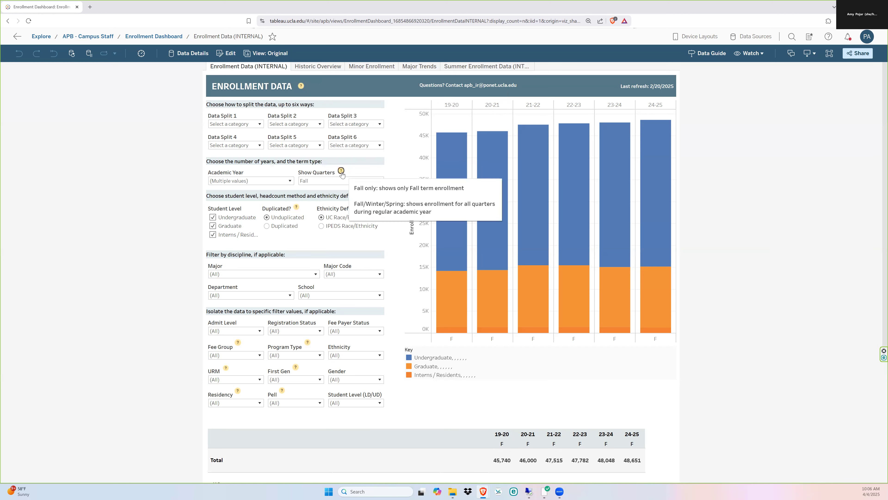
{"action": "mouse_move", "coordinate": [296, 209]}
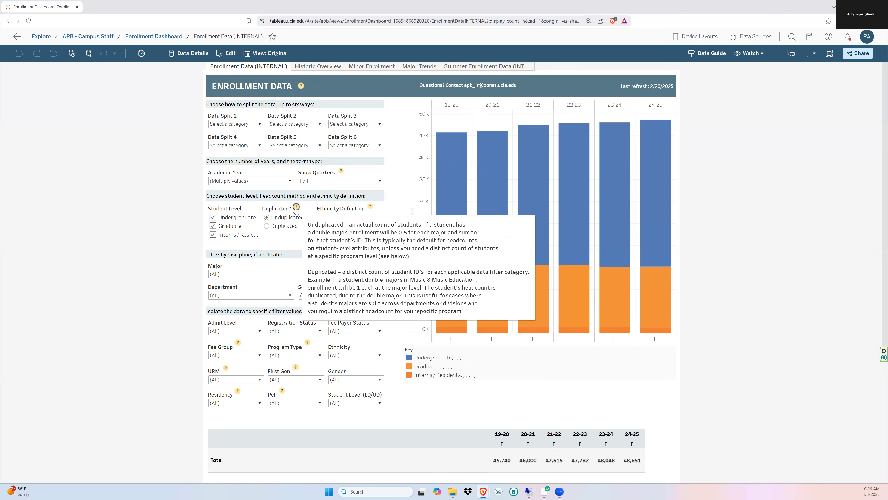
{"action": "mouse_move", "coordinate": [371, 210]}
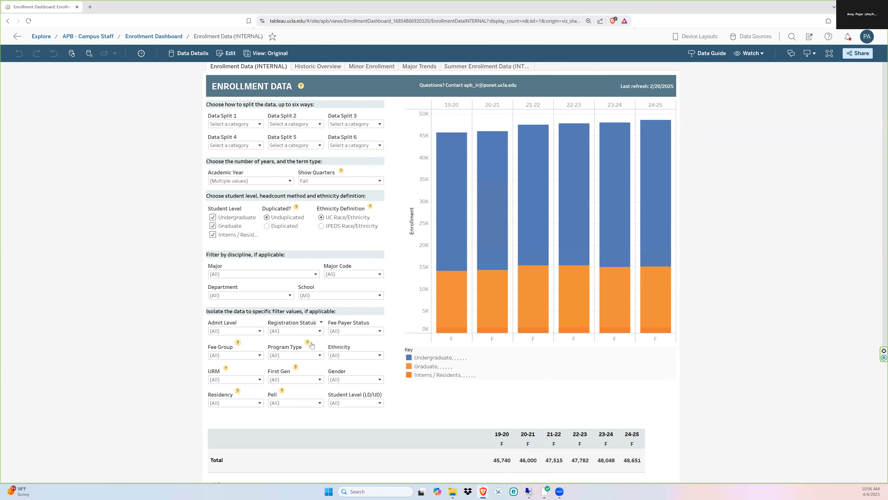
{"action": "mouse_move", "coordinate": [309, 343]}
{"action": "mouse_move", "coordinate": [237, 344]}
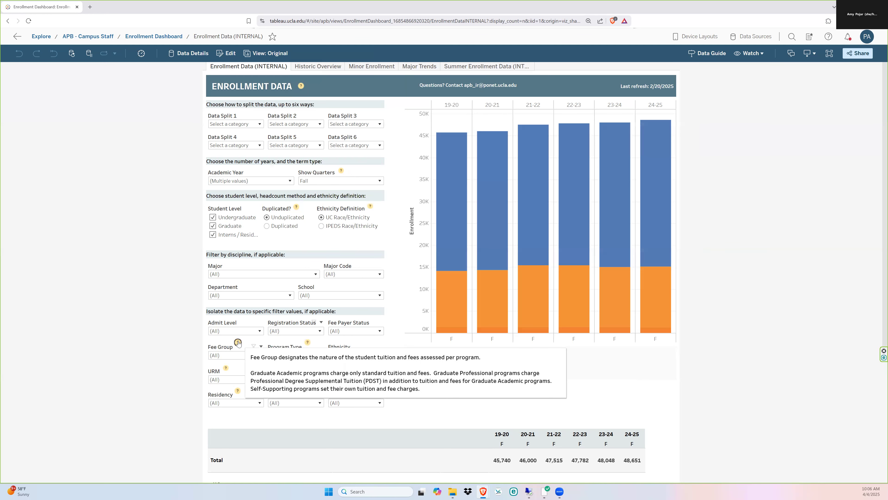